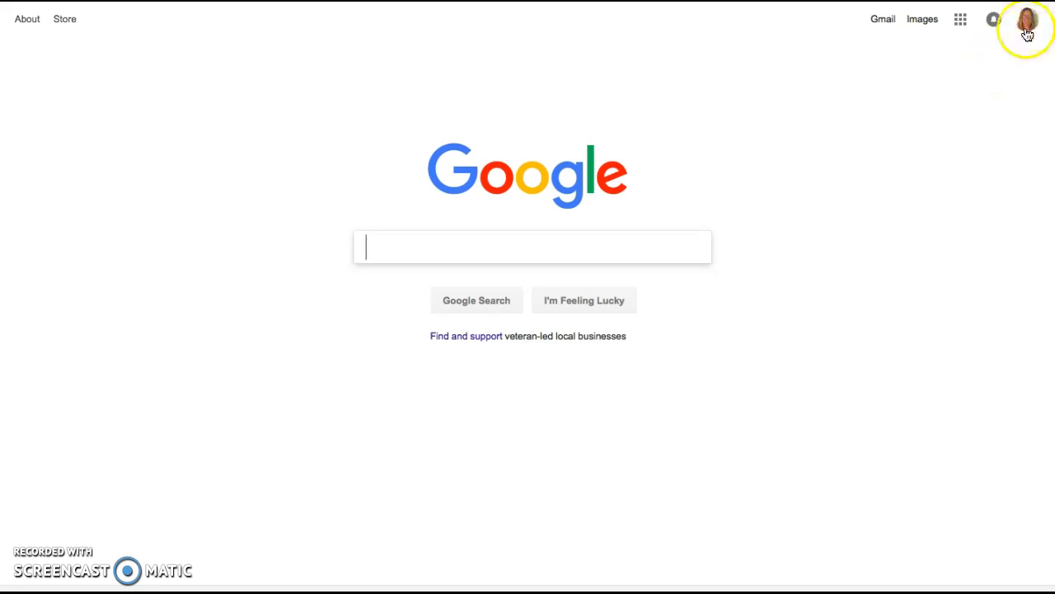
Create a new Google Sheets spreadsheet from Google Drive and title it "inquiryLog".
left_click(960, 21)
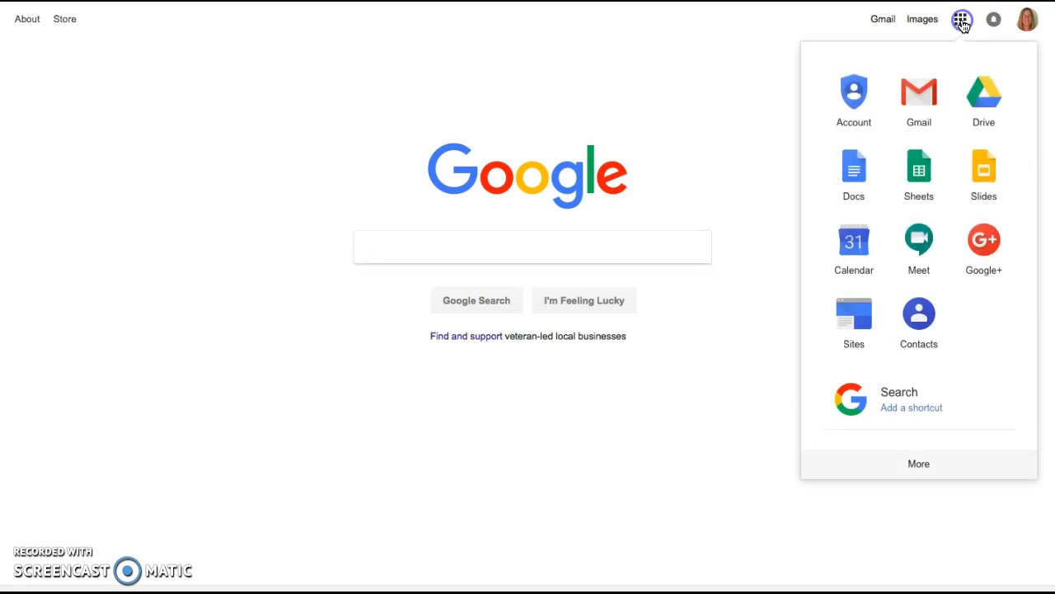
left_click(986, 99)
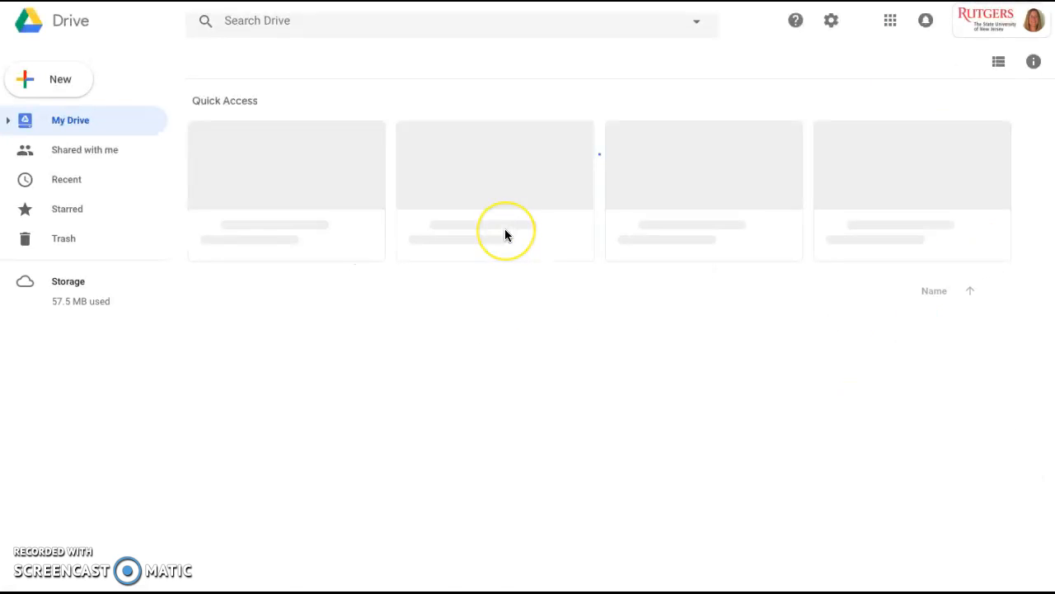
left_click(73, 93)
left_click(90, 207)
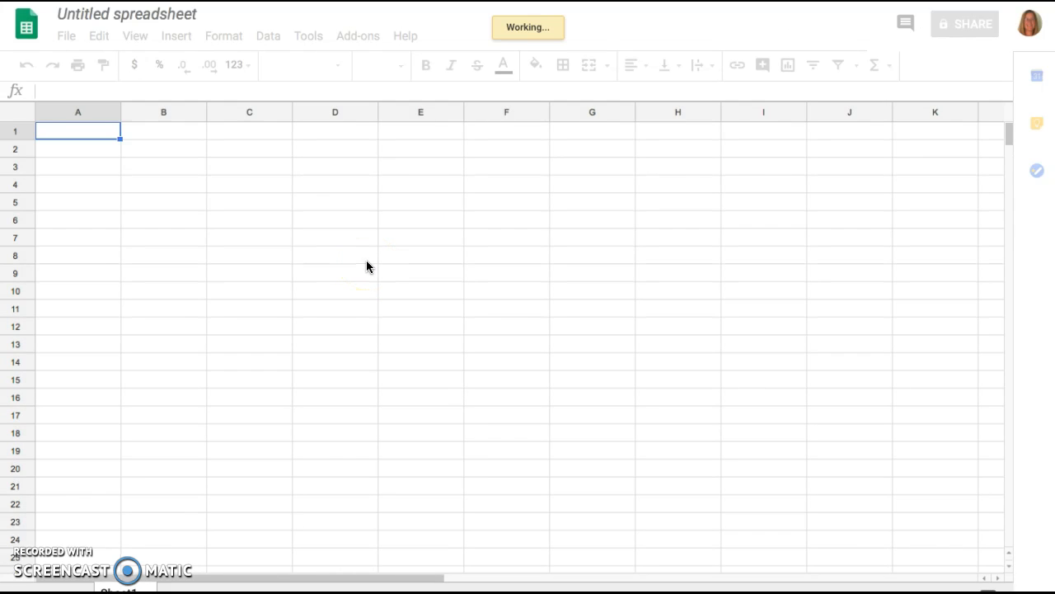
left_click(176, 16)
type("inquiryLog")
Enter the column headers "inquiry topic", "date" and "source" in cells A1 to C1.
left_click(113, 134)
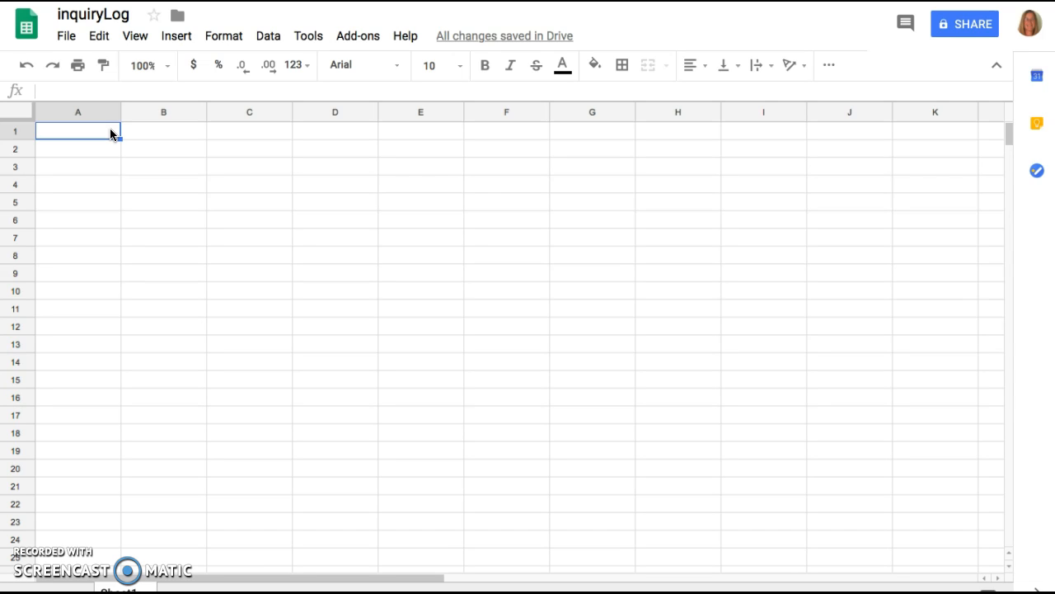
type("inqu")
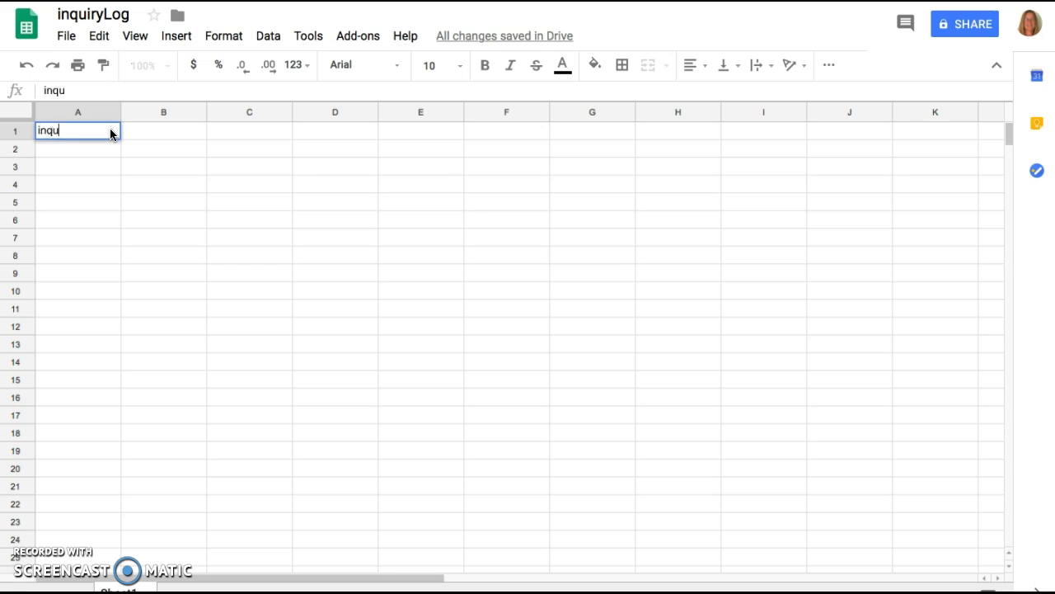
type("iry topic")
key("Tab")
type("date")
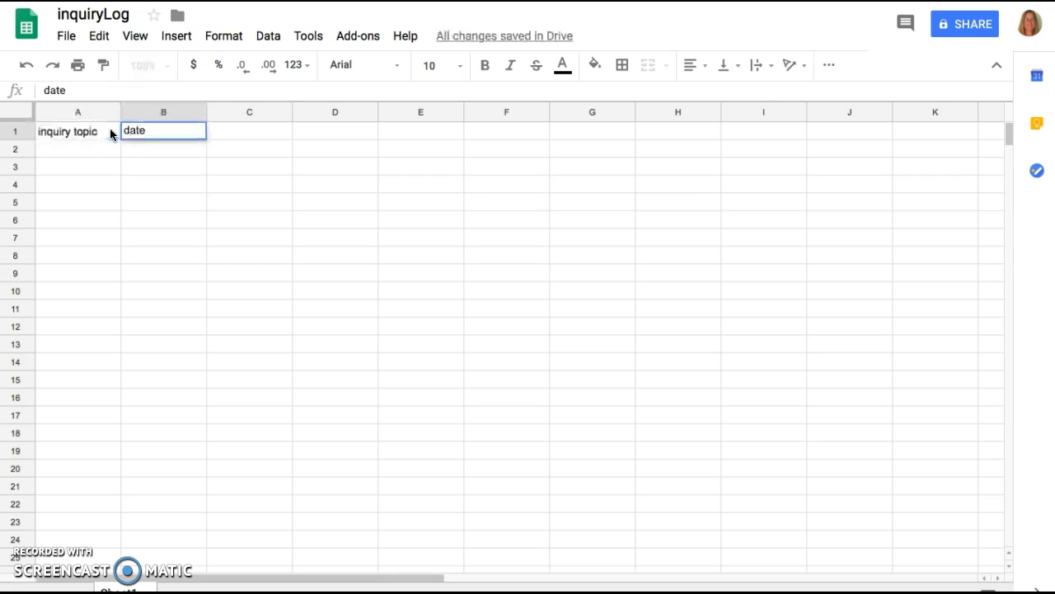
key("Tab")
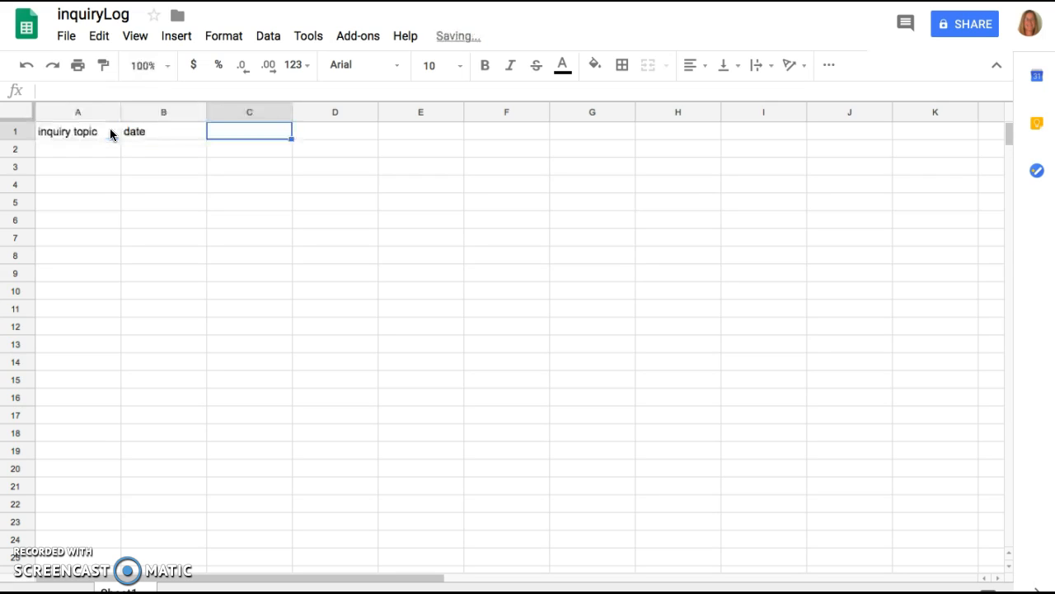
type("source")
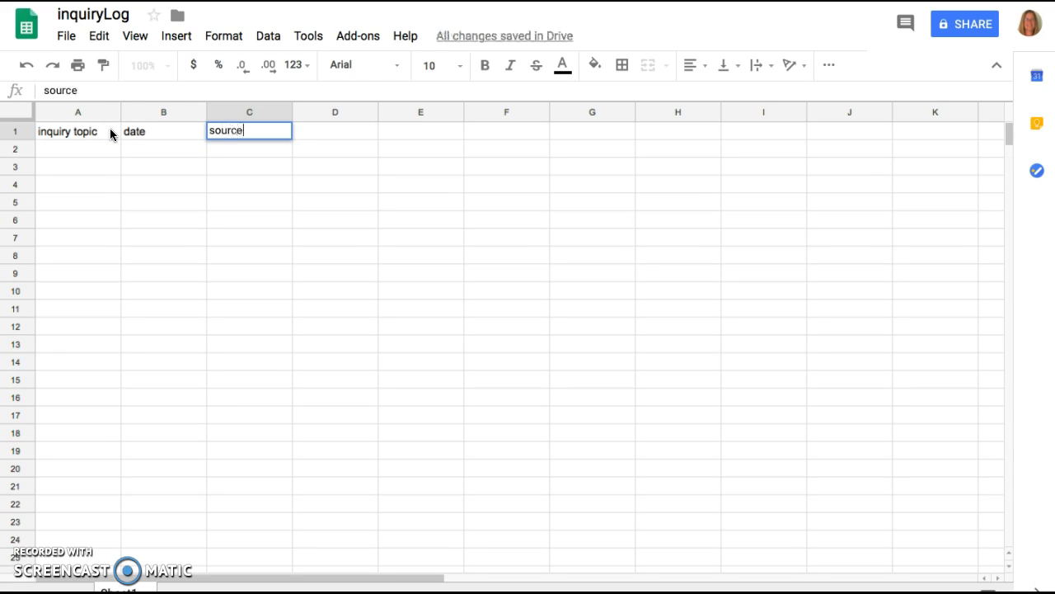
key("Tab")
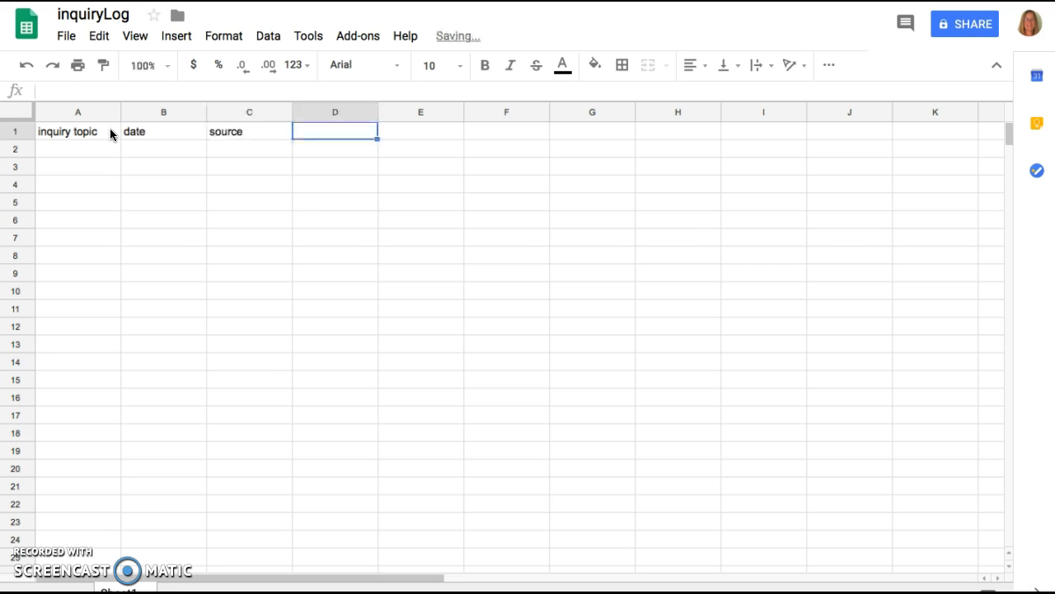
Add the column headers "keyword", "key point" and "thoughts" in cells D1 to F1.
type("keyword")
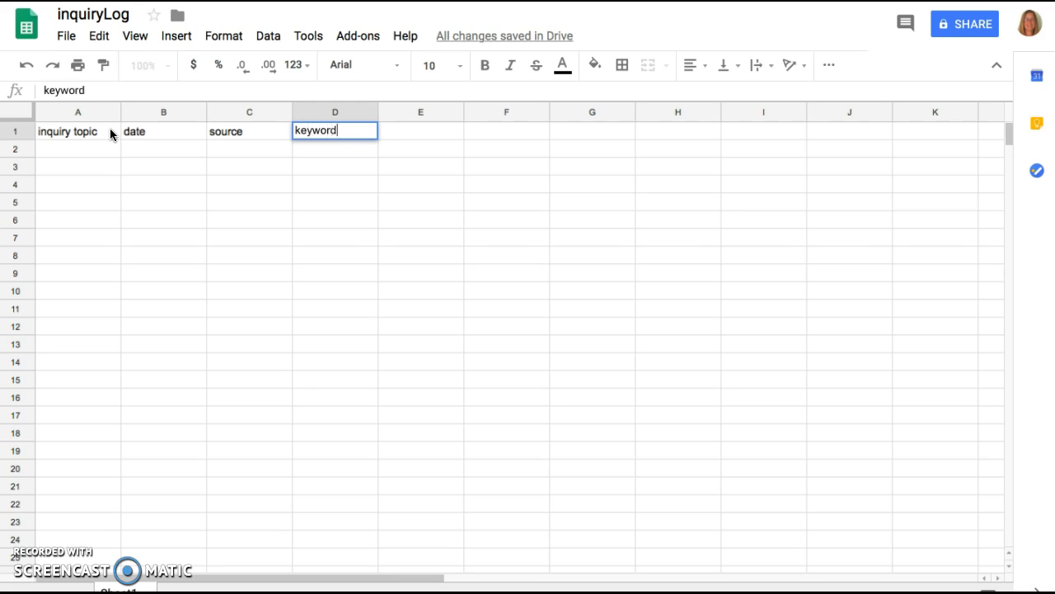
key("Tab")
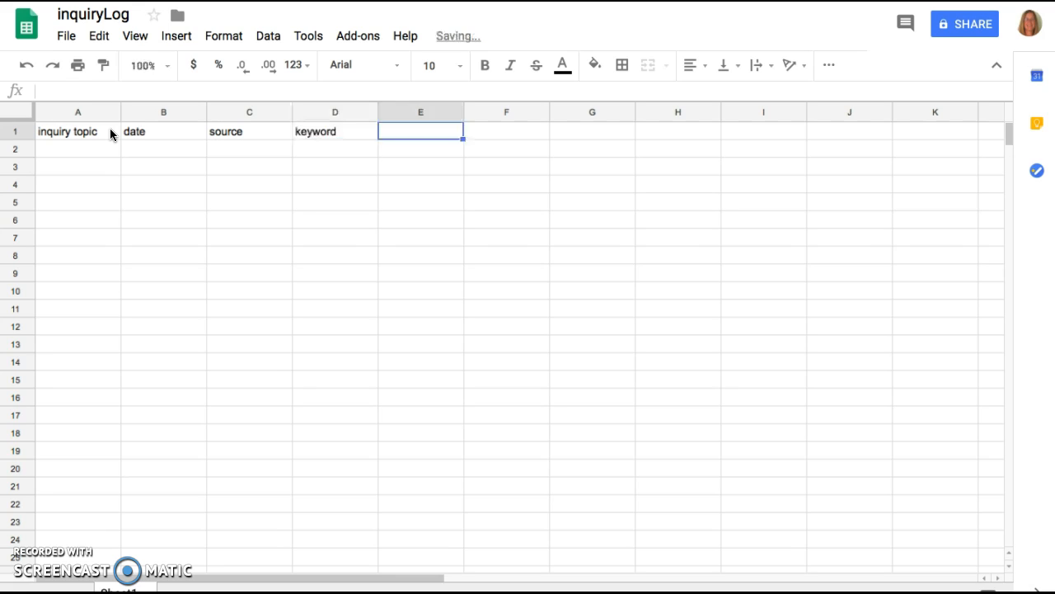
type("key")
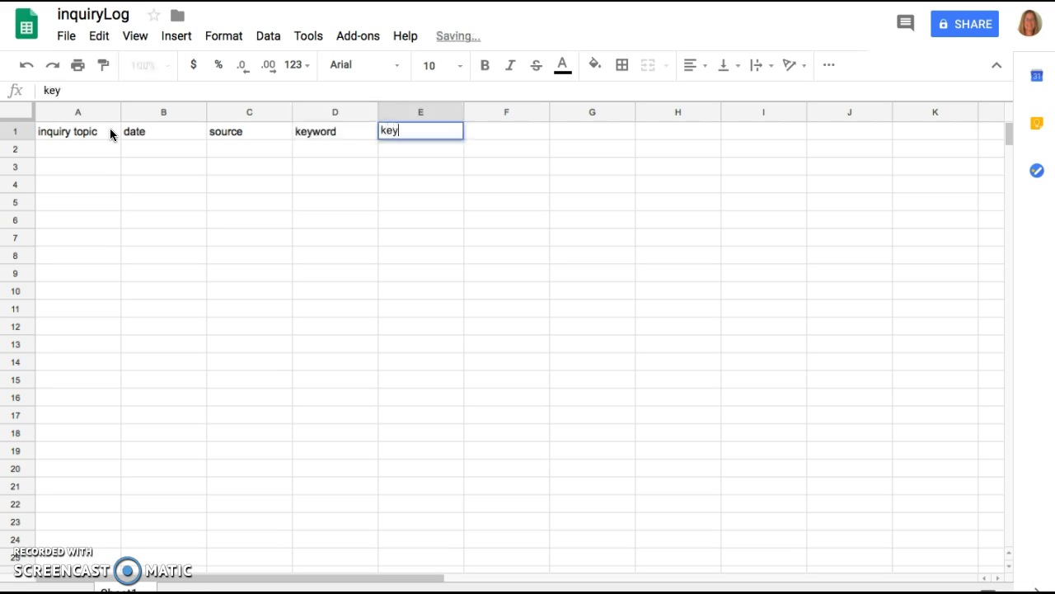
type(" point")
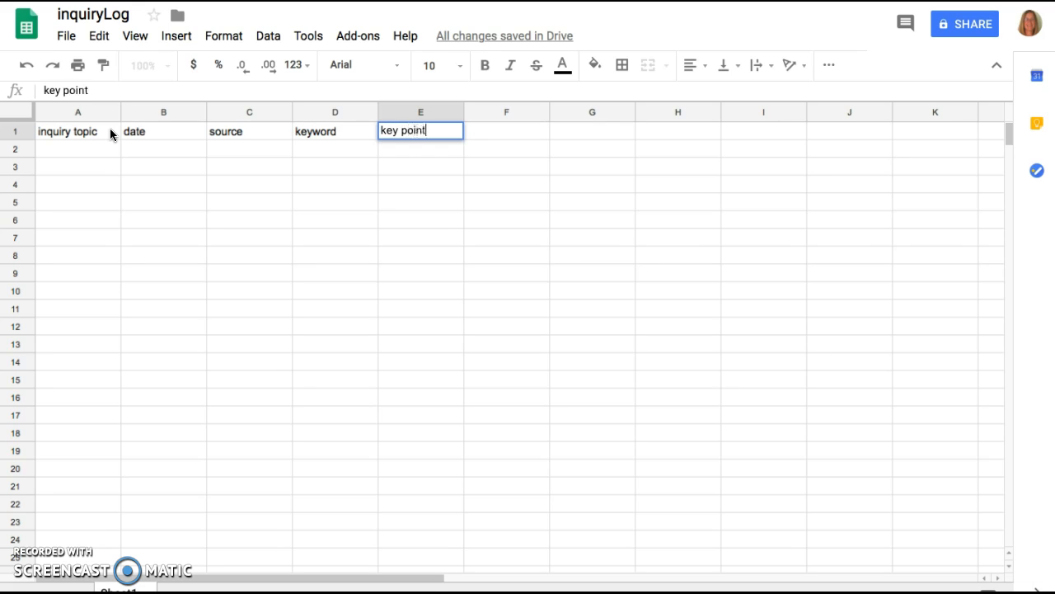
key("Tab")
type("thoughts")
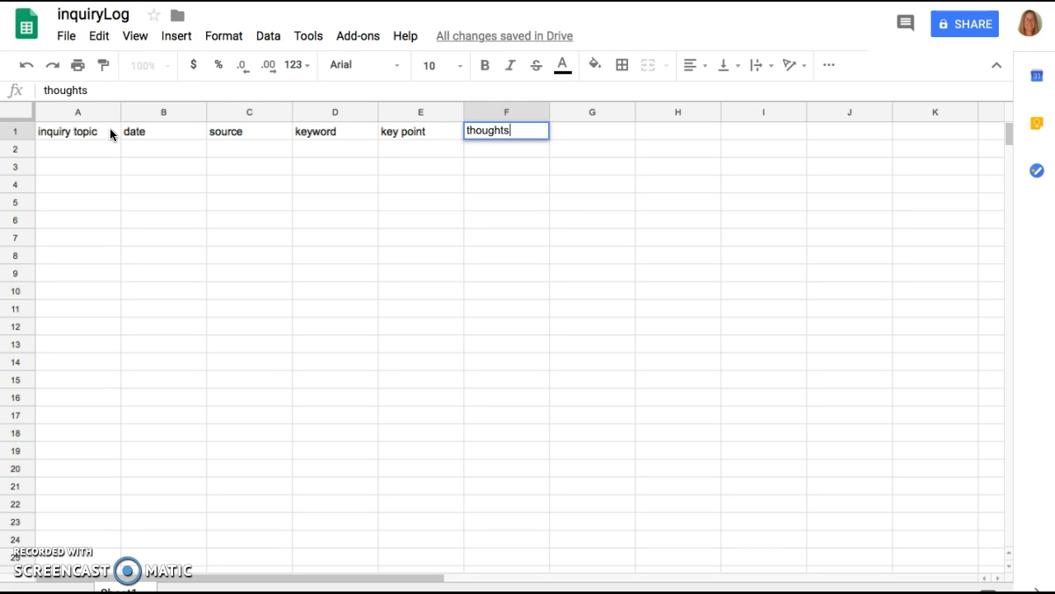
key("Return")
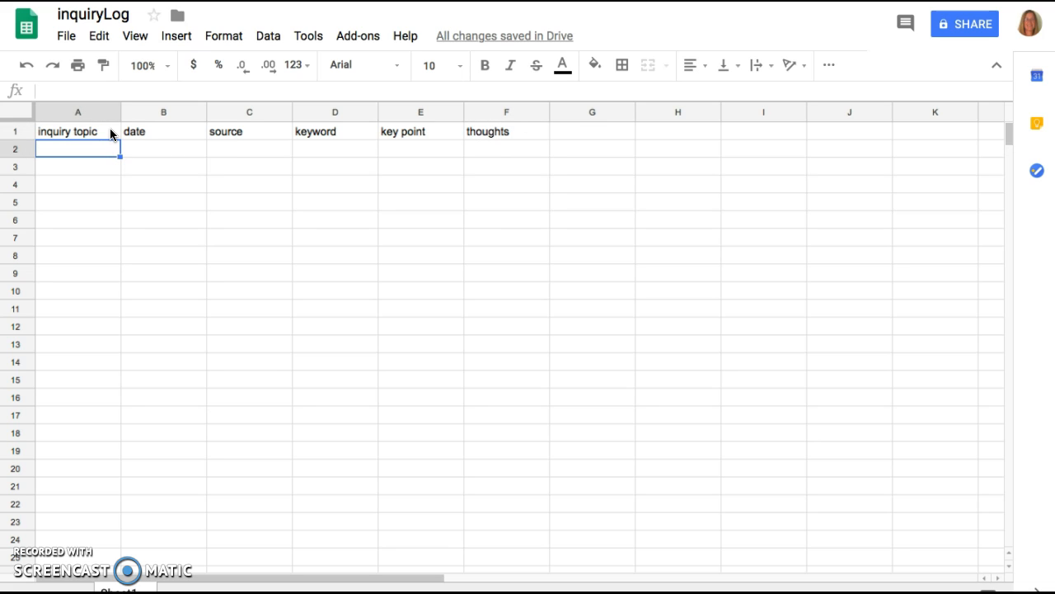
Rename the Sheet1 worksheet as "inquiryLog".
double_click(118, 588)
type("inquiryLog")
left_click(139, 281)
Make the header cells A1 to F1 bold and give them a yellow fill.
left_click(98, 132)
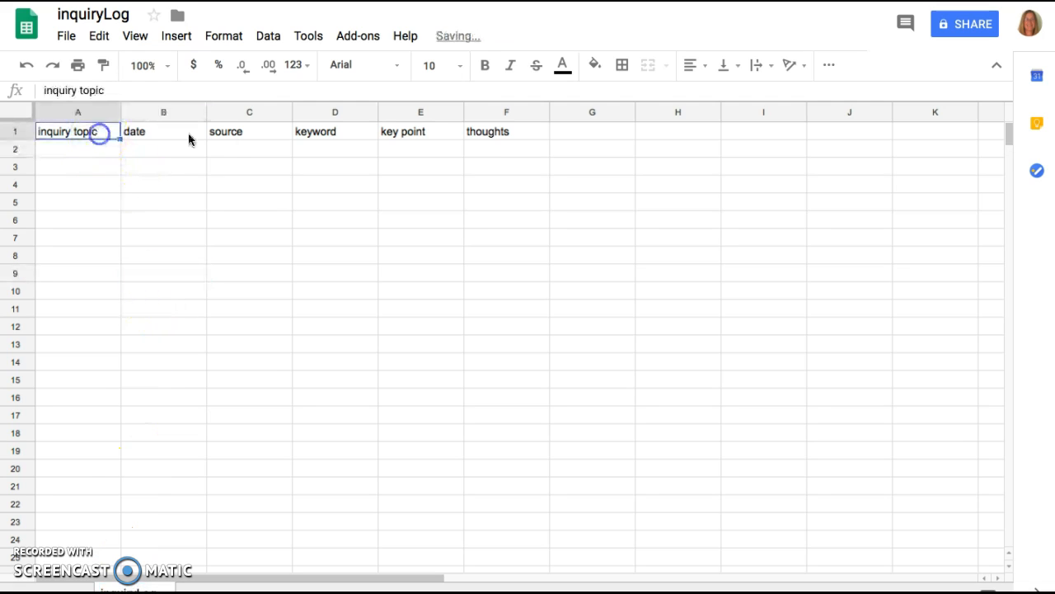
left_click(480, 132, "shift")
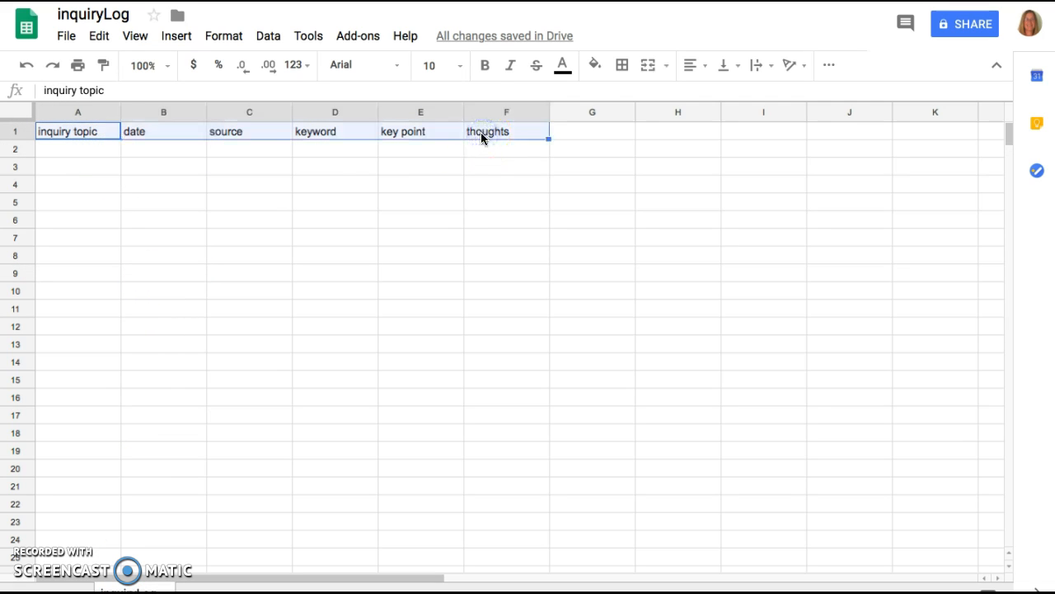
key("ctrl+b")
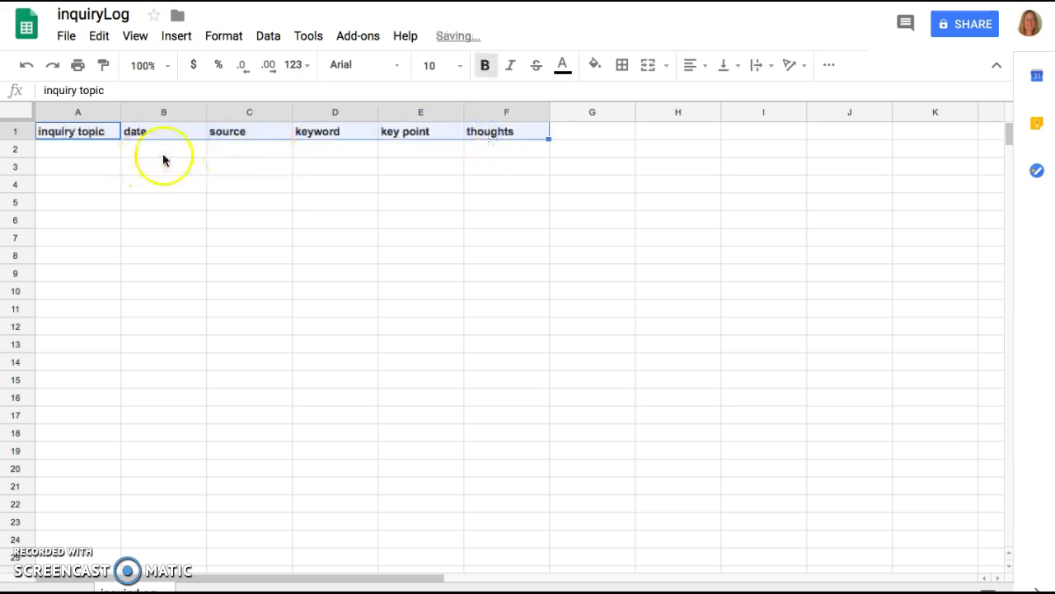
left_click(594, 64)
left_click(648, 142)
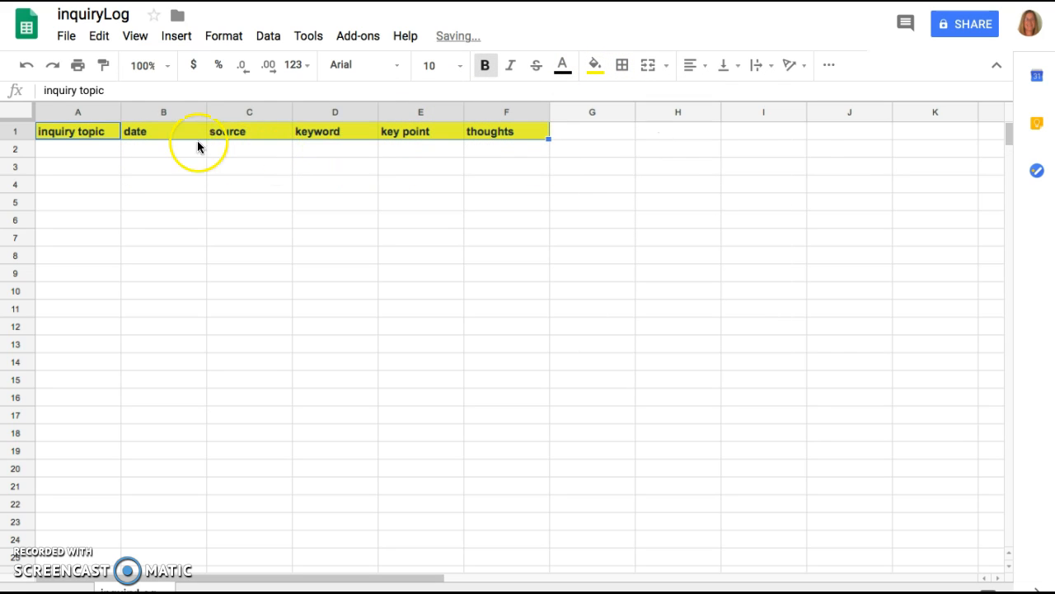
Start the first log entry in row 2 with the inquiry topic "plastic" and the date 11/2/2018.
left_click(82, 154)
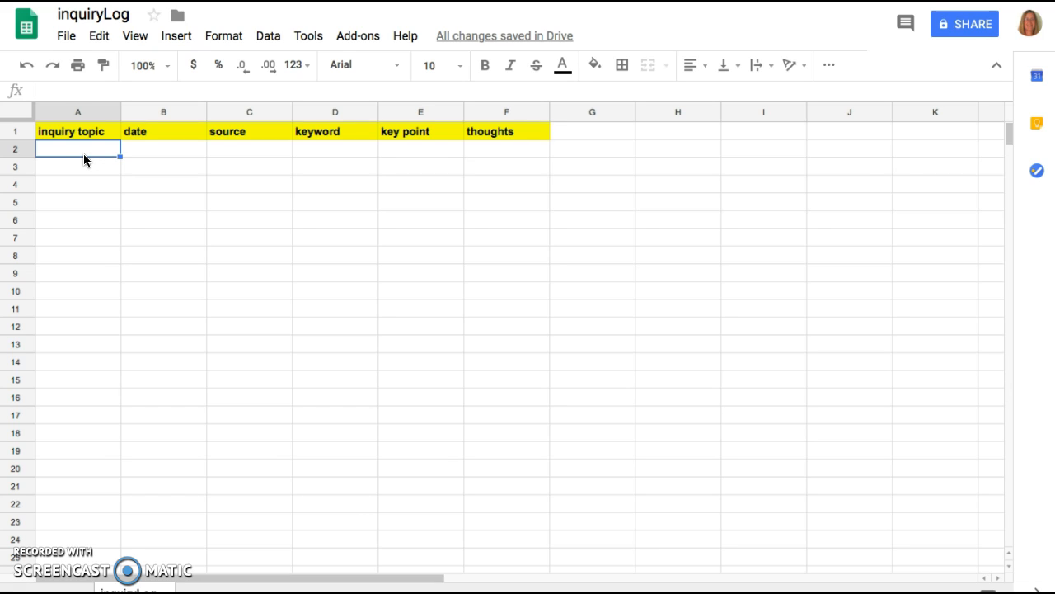
type("plastic")
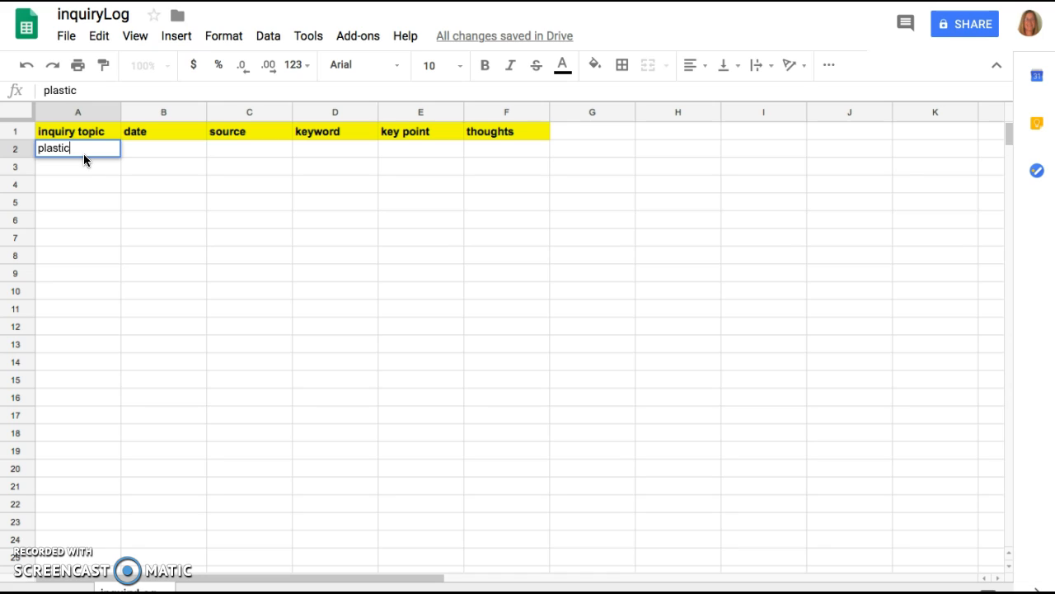
key("Tab")
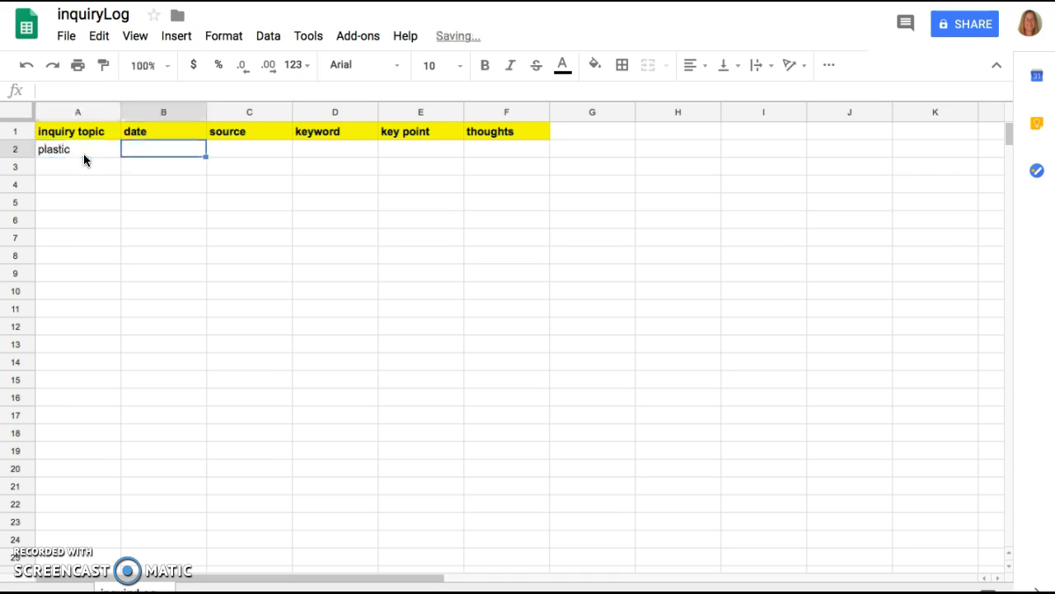
type("11/2/2018")
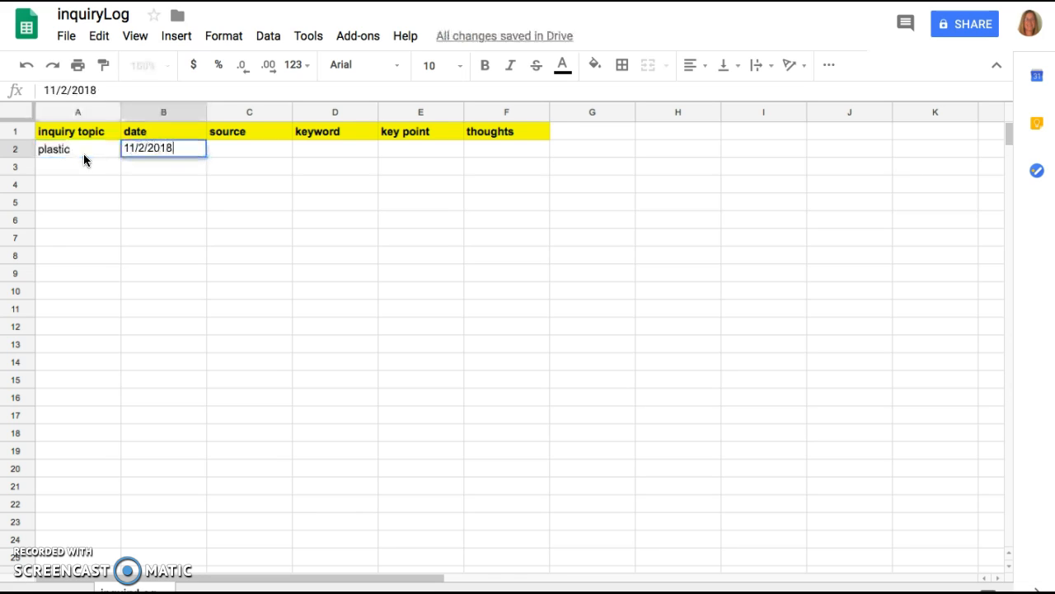
key("Tab")
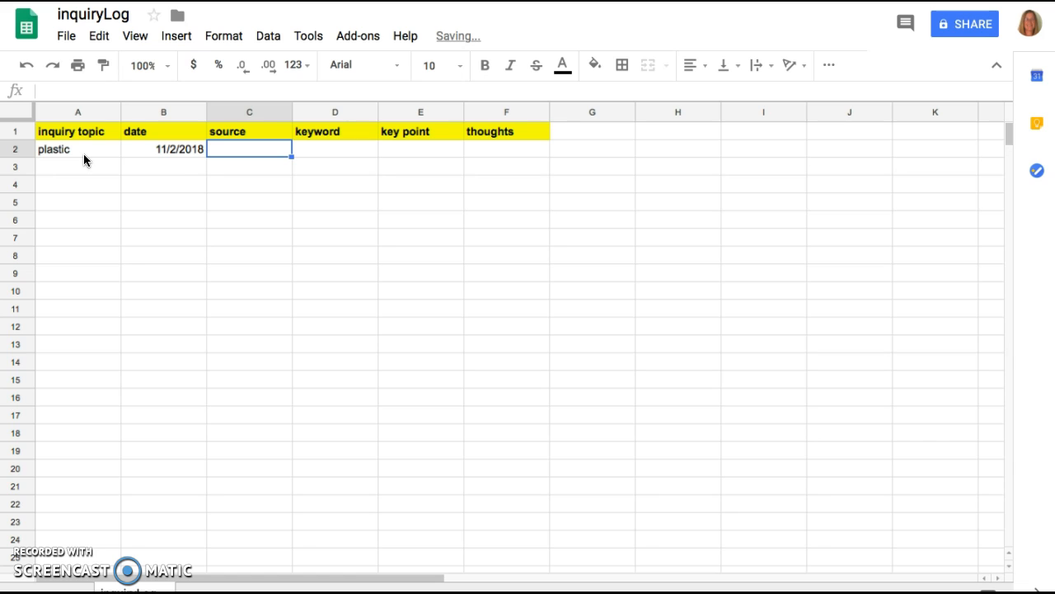
Copy the web address of the New York Times Great Pacific Garbage Patch article into the source cell C2.
left_click(221, 2)
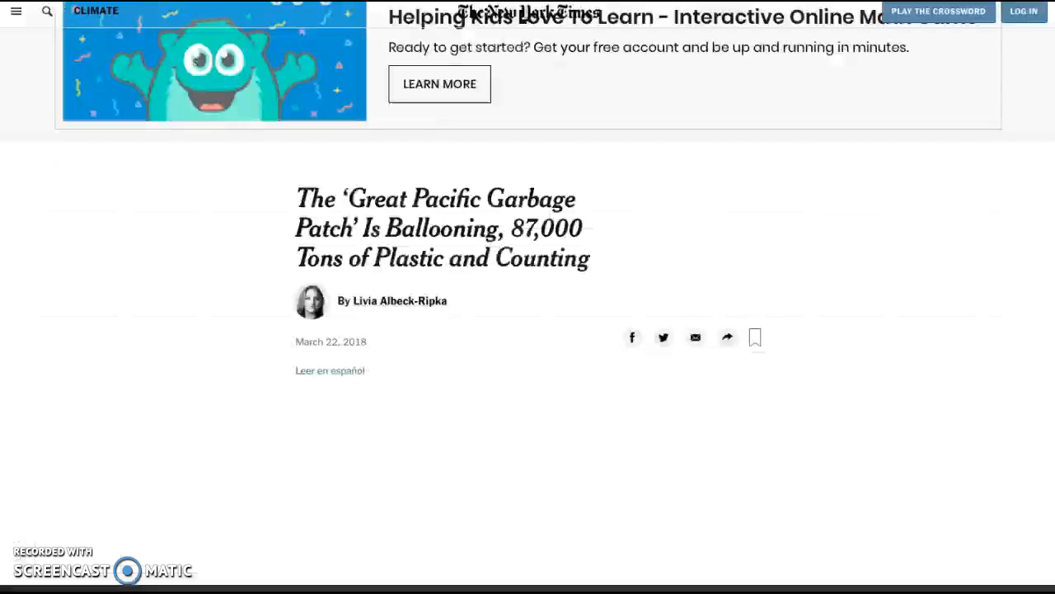
left_click(528, 1)
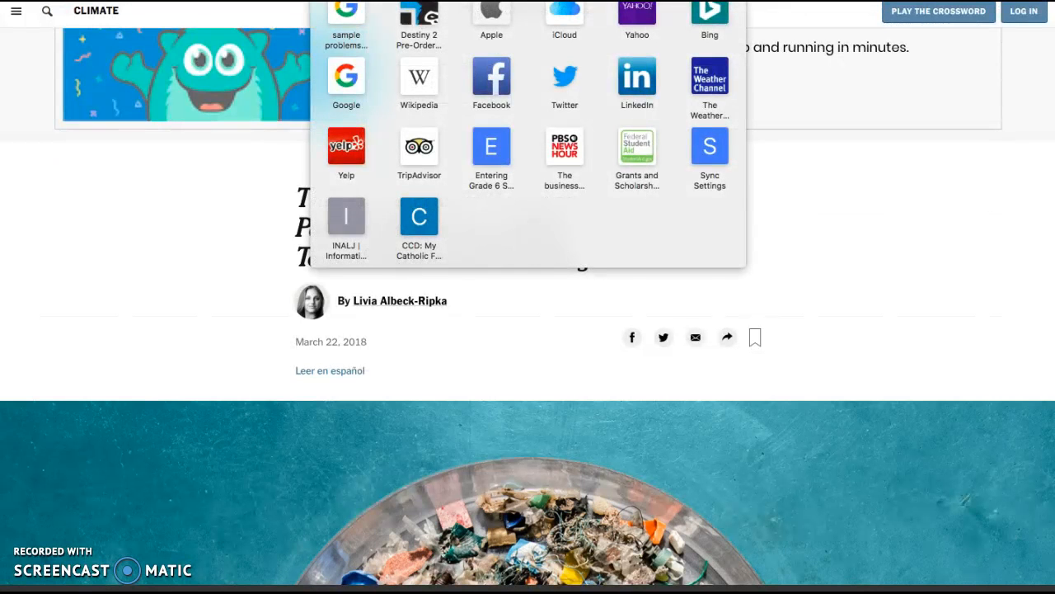
left_click(527, 2)
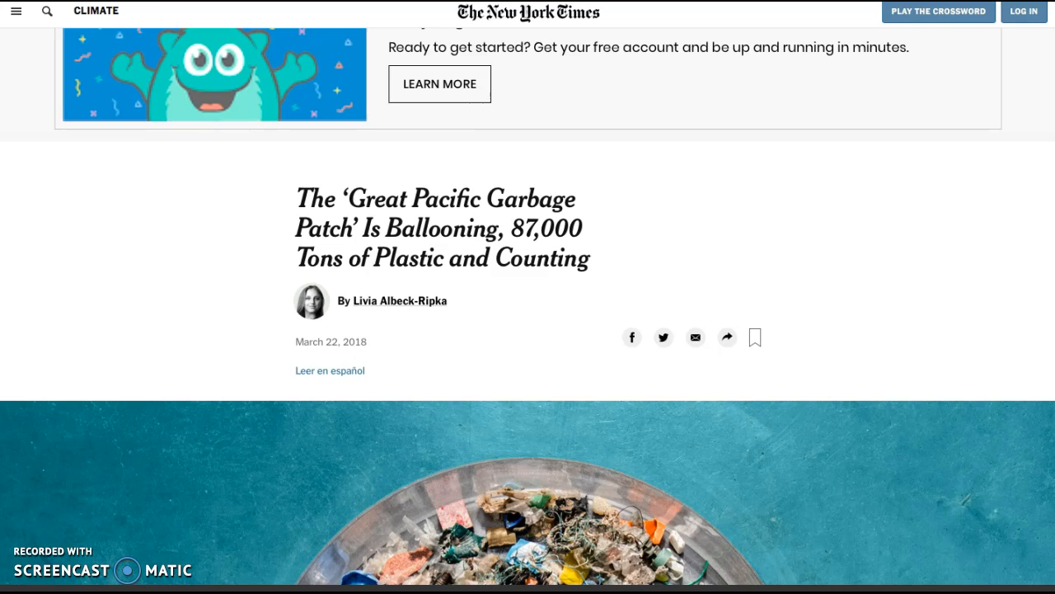
left_click(221, 2)
type("https://www.nytimes.com/2018/03/22/climate/great-pacific-garbage-patch.html")
key("Tab")
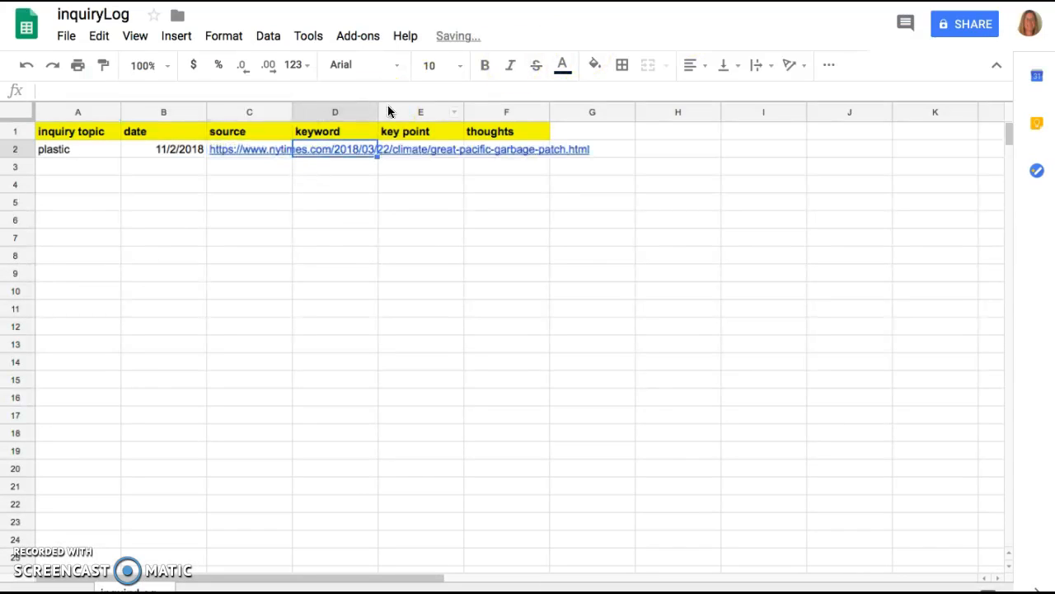
Enter "plastic, ocean" as the keywords in cell D2.
type("plast")
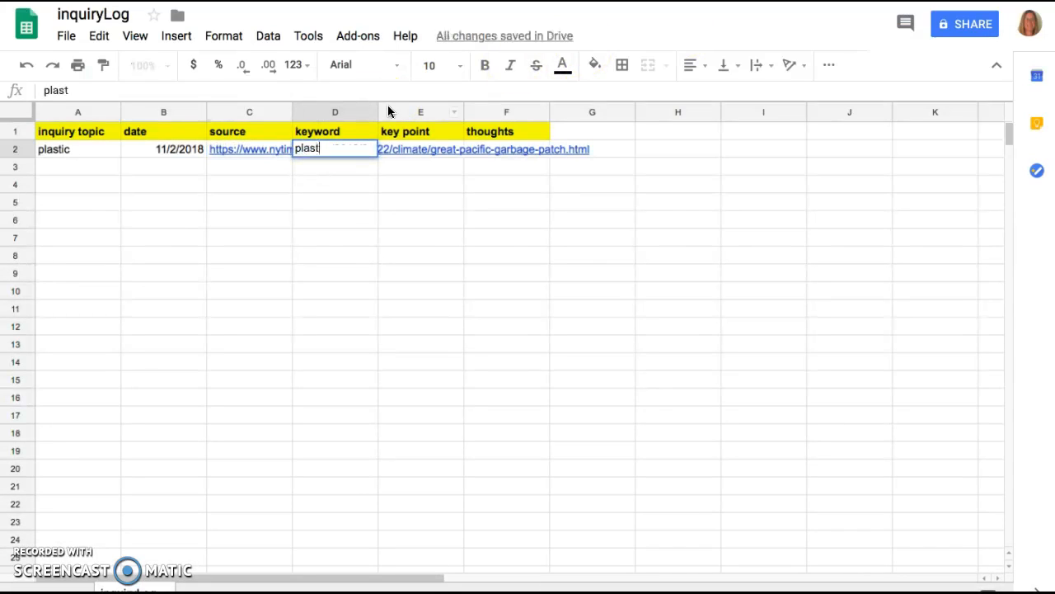
type("ic o")
type(", coen")
key("BackSpace")
key("BackSpace")
type("ocean")
key("Tab")
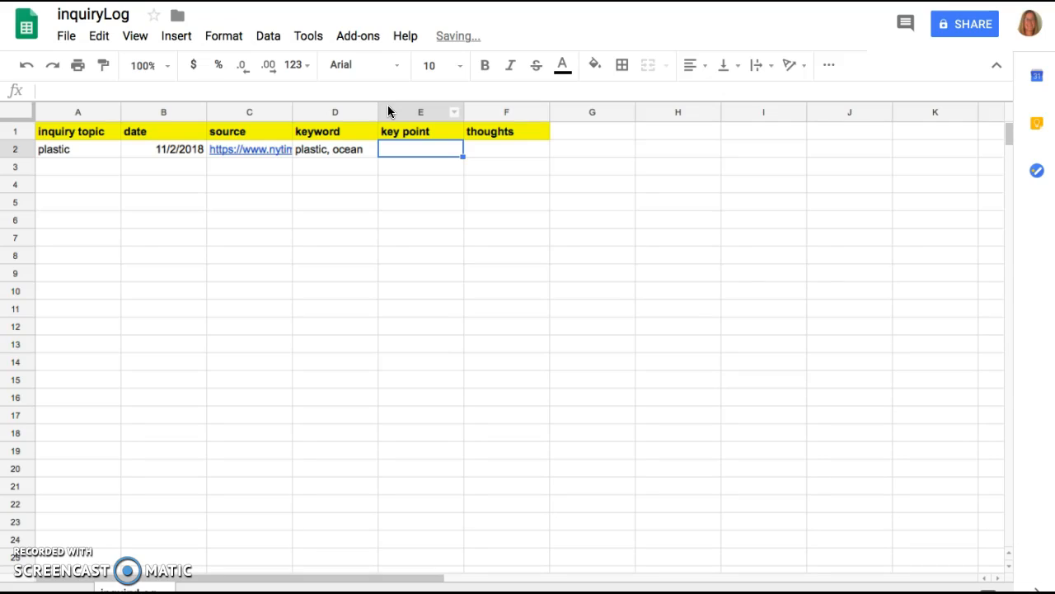
Enter "bits of plastic disintegrating into the water supply" as the key point in cell E2.
type("bit")
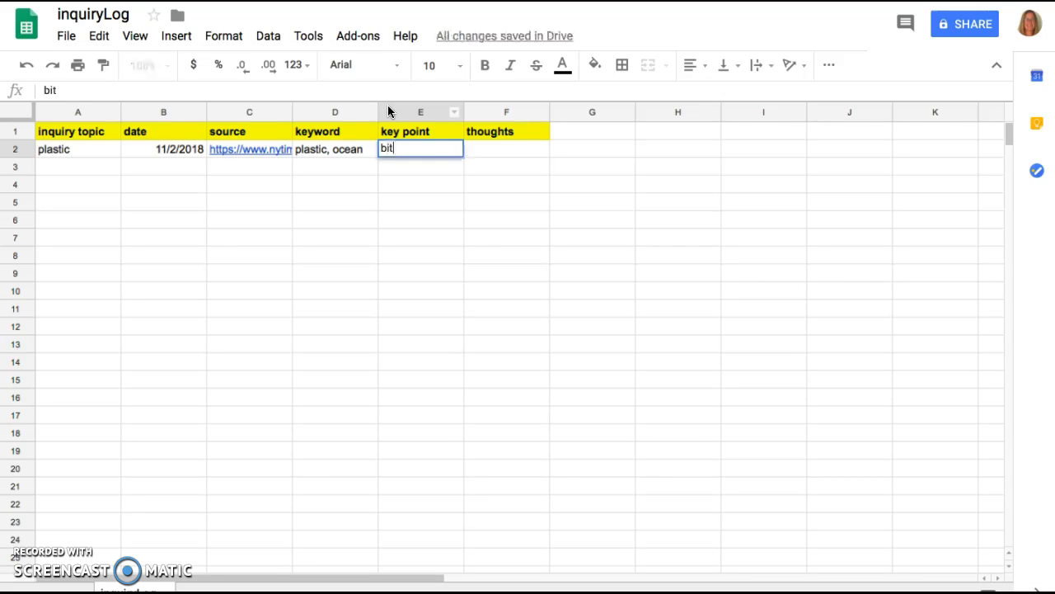
type("s of plastic disintegrating into the water supply")
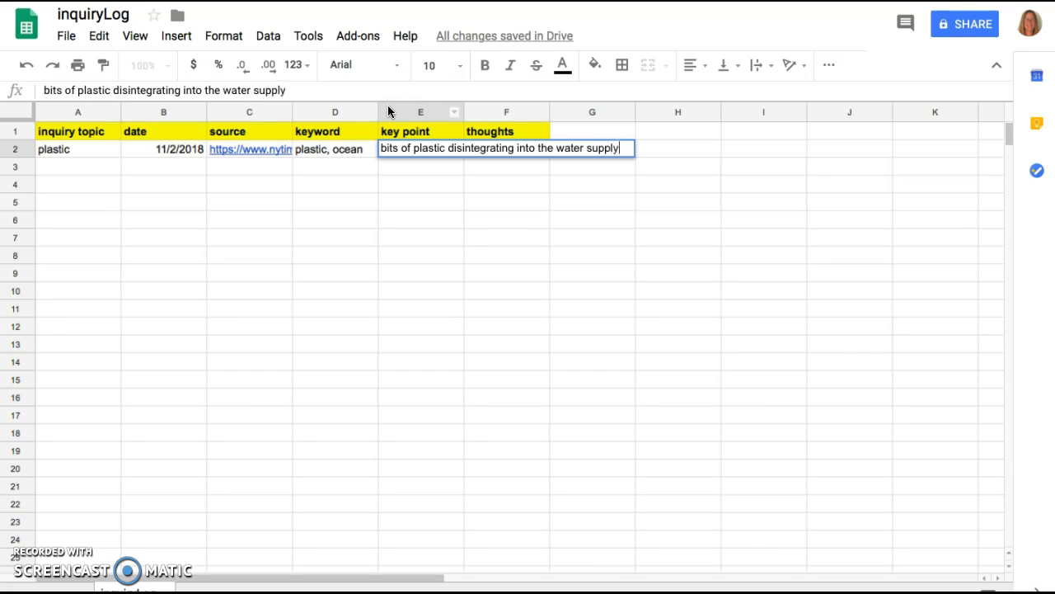
key("Tab")
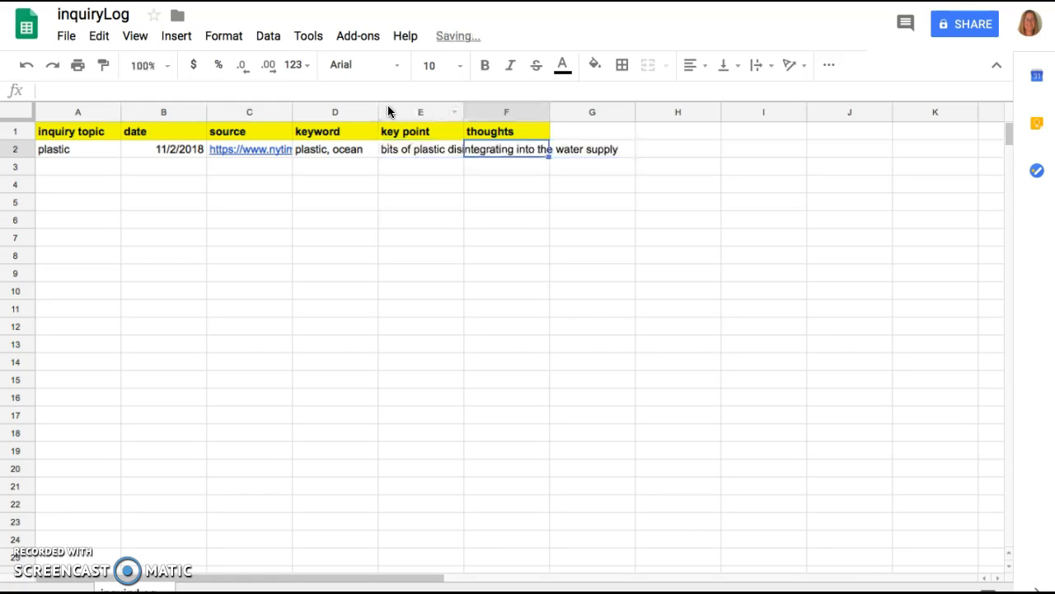
Enter "Oh no! What can we do?" as the thoughts in cell F2.
type("Oh ")
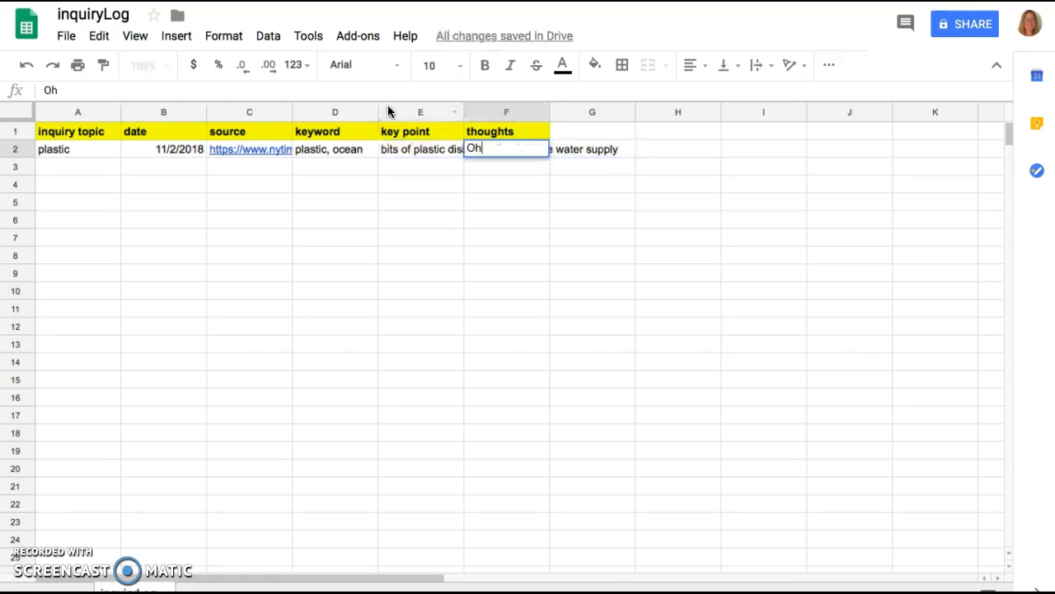
type("no!  What can we do?")
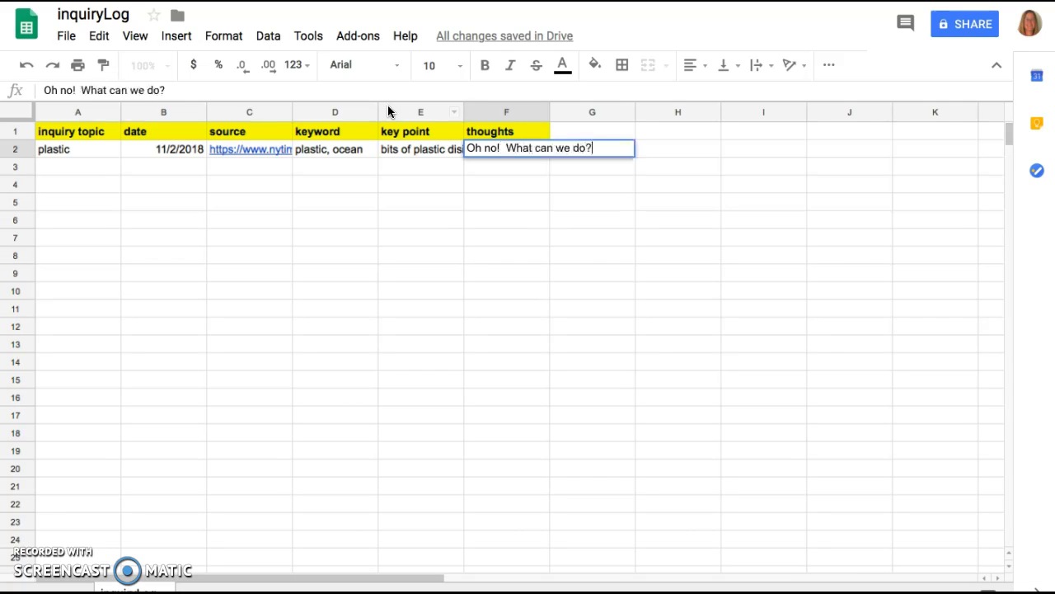
key("Return")
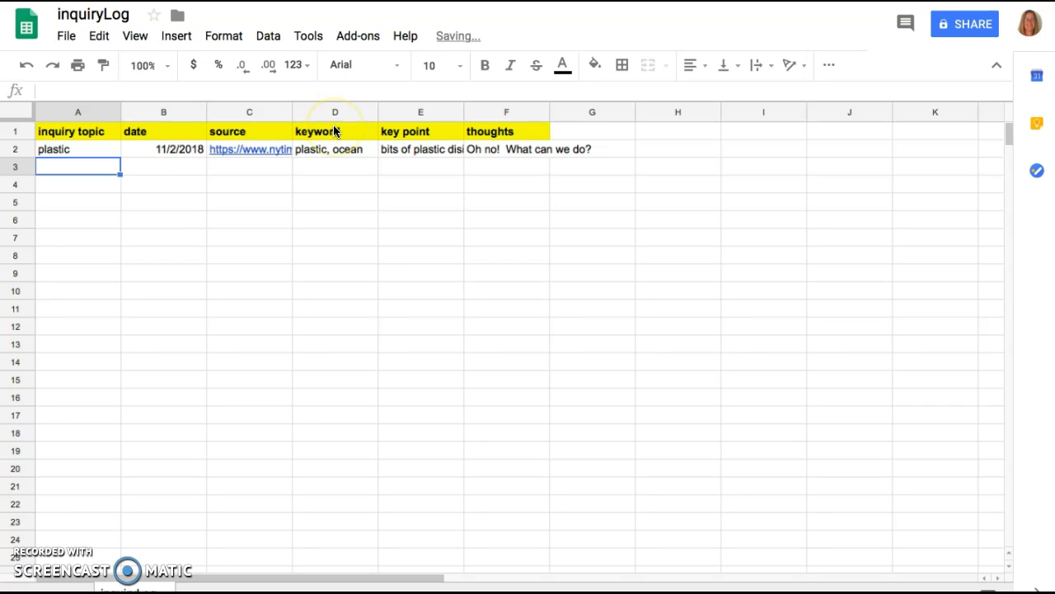
Narrow the date column slightly and widen the source, keyword, key point and thoughts columns, making thoughts the widest.
left_click(77, 118)
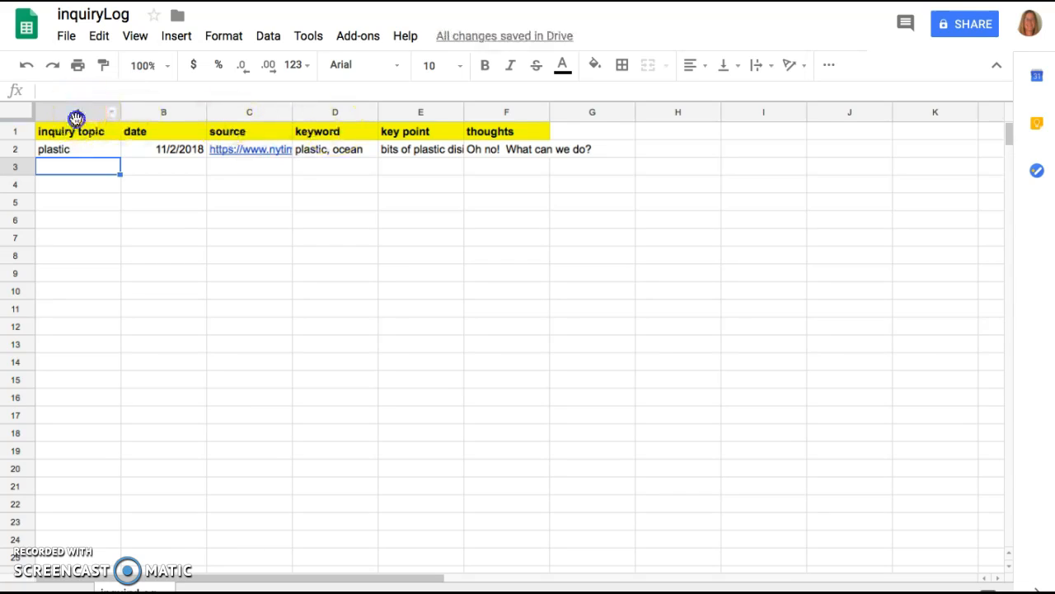
left_click(180, 110)
left_click_drag(209, 111, 195, 110)
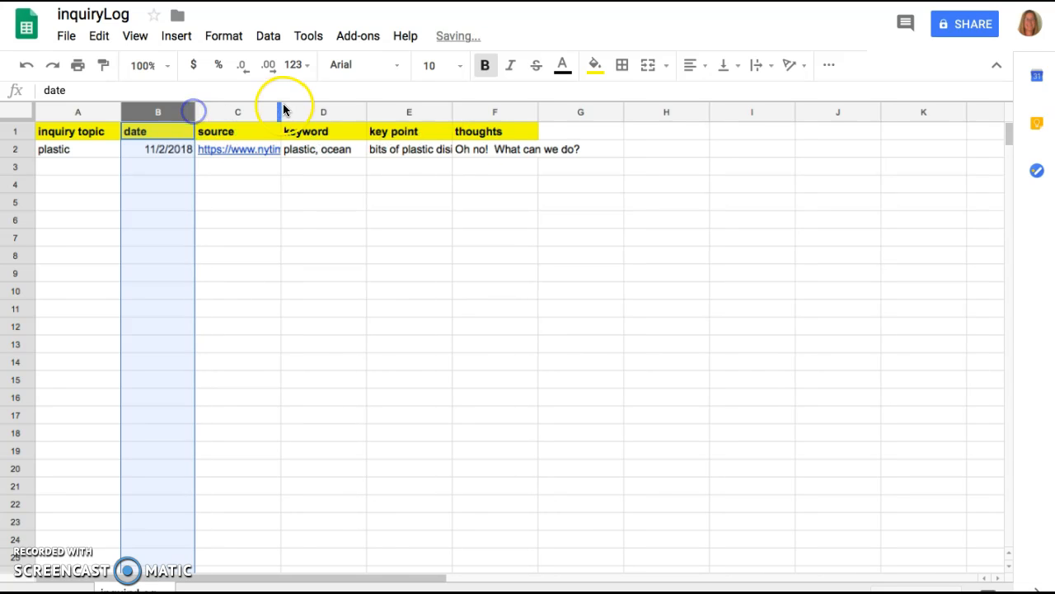
left_click_drag(281, 109, 333, 109)
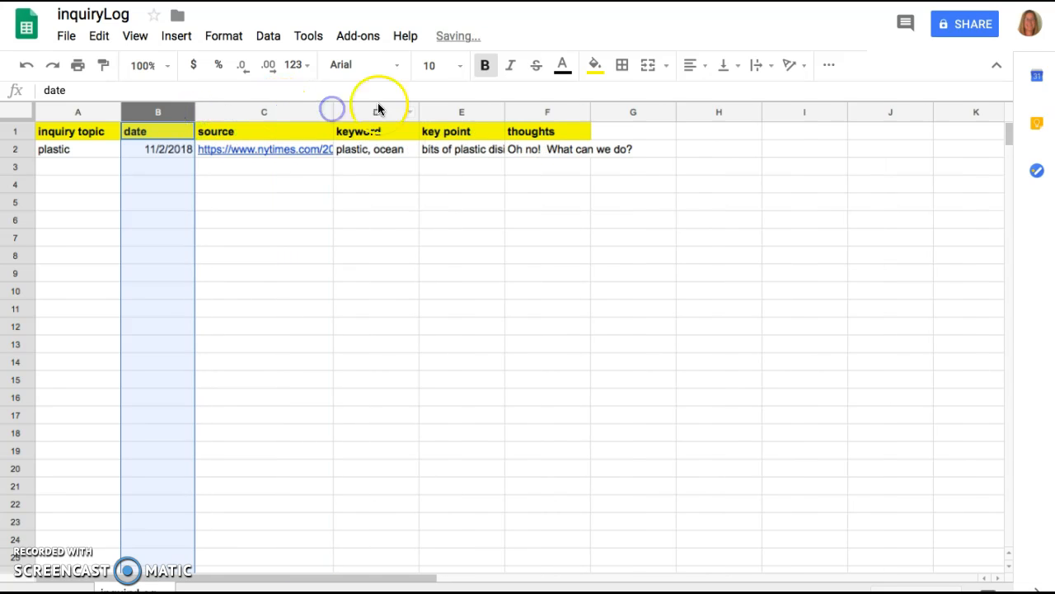
left_click_drag(422, 116, 486, 110)
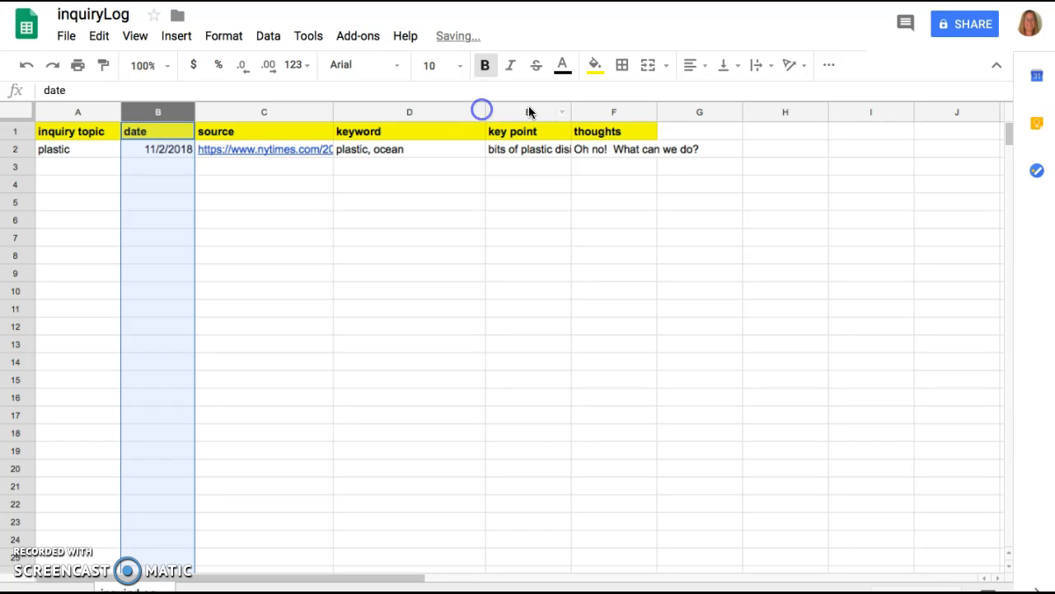
left_click_drag(572, 110, 652, 111)
left_click_drag(743, 110, 893, 107)
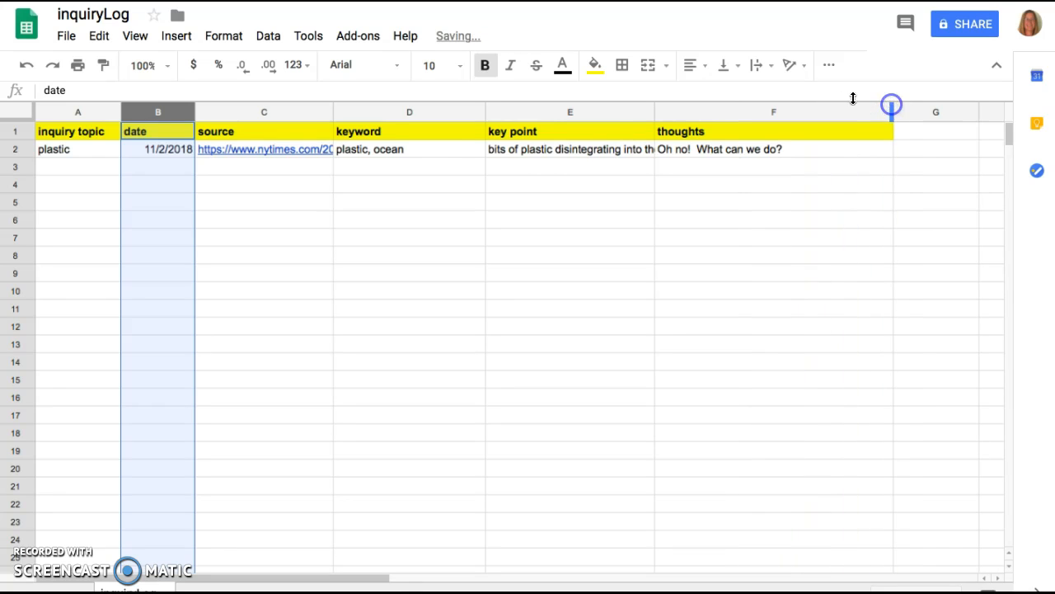
Align the contents of all cells in the sheet vertically to the top.
left_click(23, 109)
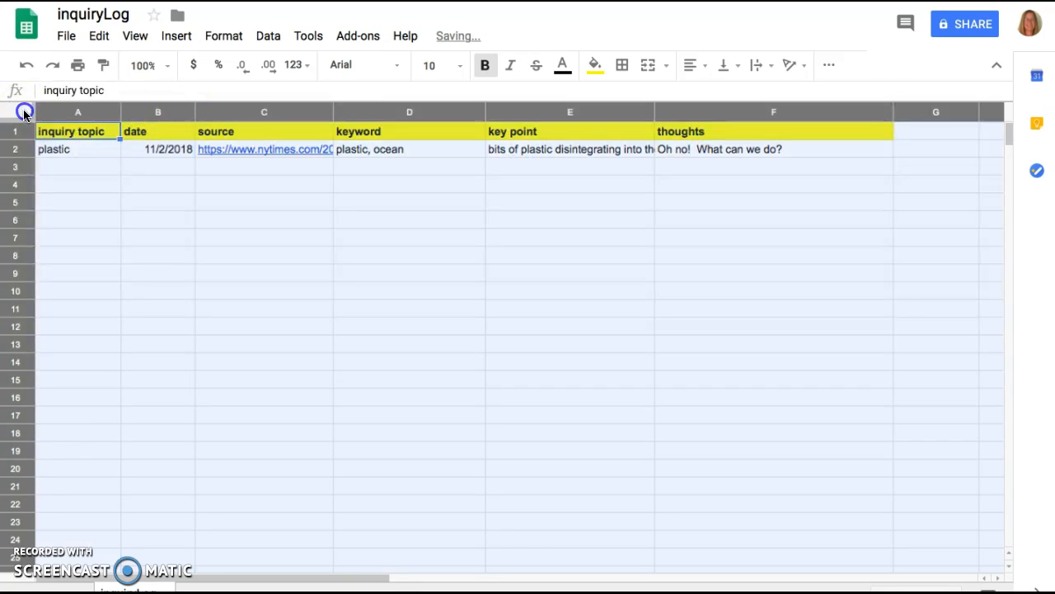
left_click(231, 41)
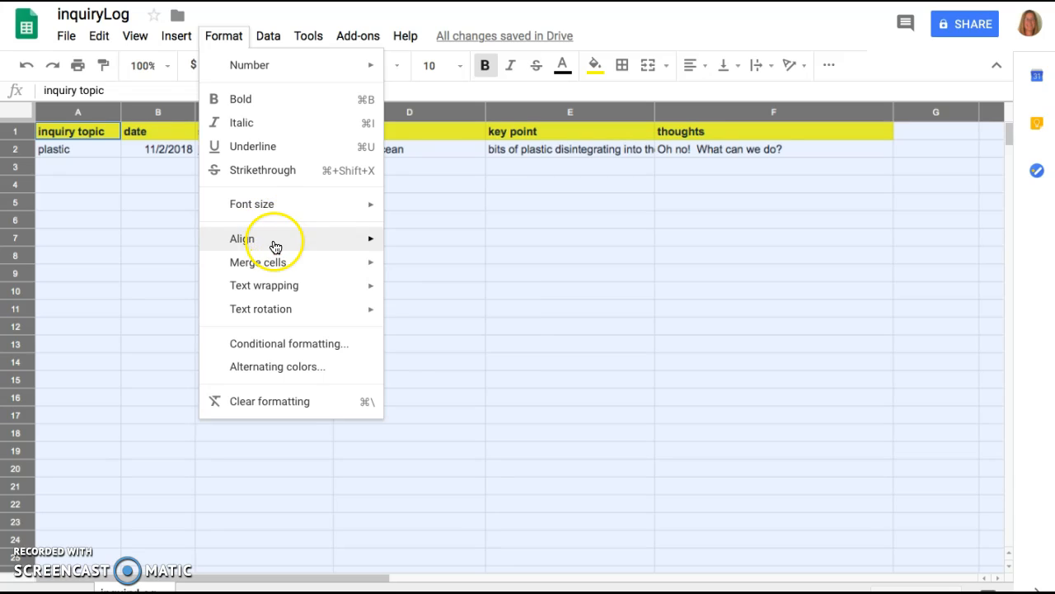
mouse_move(277, 247)
left_click(409, 328)
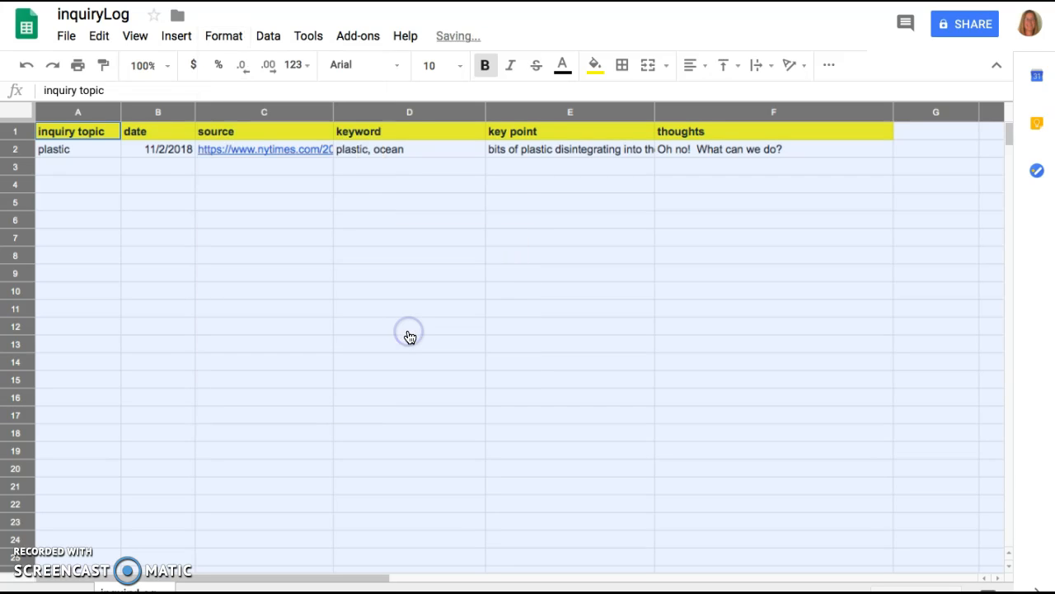
Set text wrapping to Wrap for the whole sheet.
left_click(224, 38)
mouse_move(267, 285)
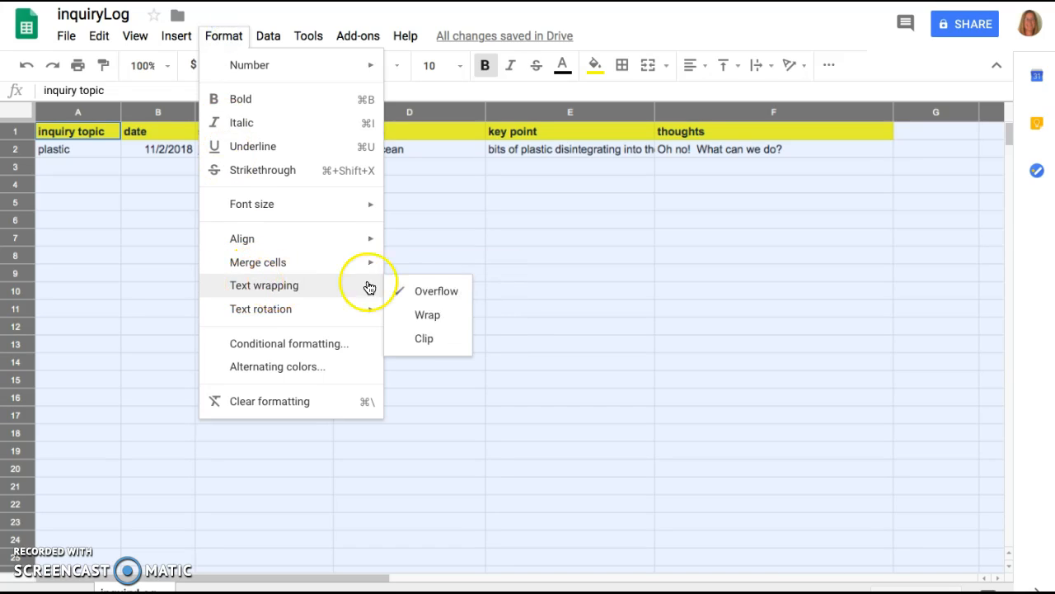
left_click(452, 325)
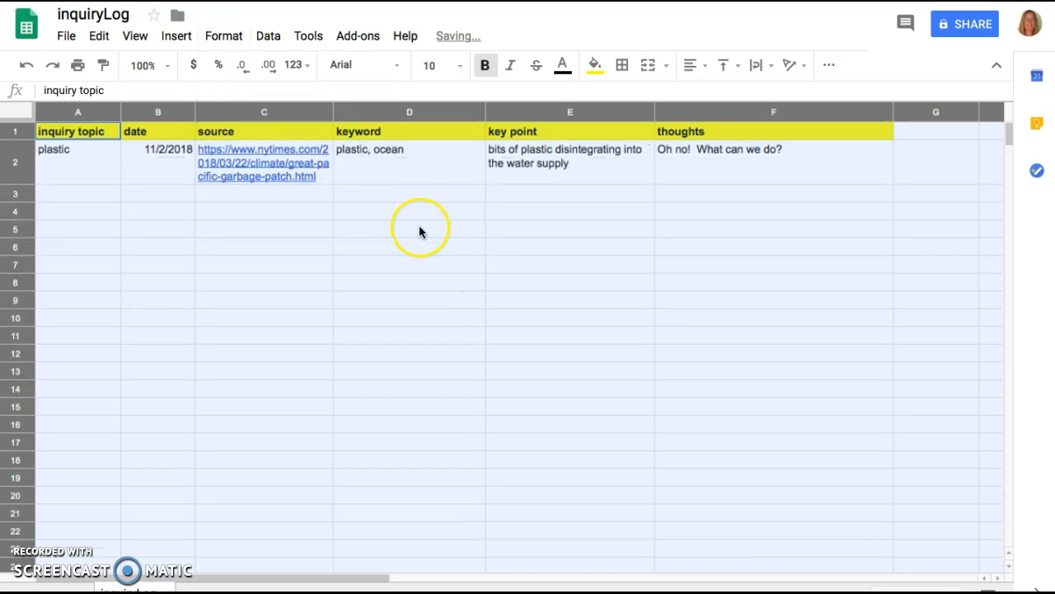
left_click(395, 171)
Freeze the first row of the sheet so the headers stay in place.
left_click(22, 118)
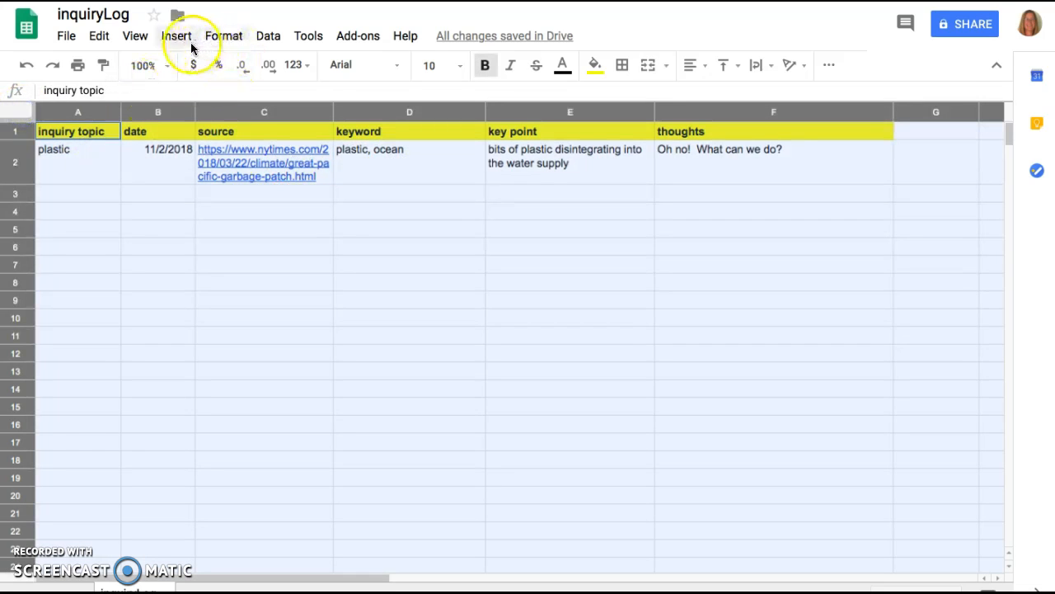
left_click(134, 35)
mouse_move(147, 78)
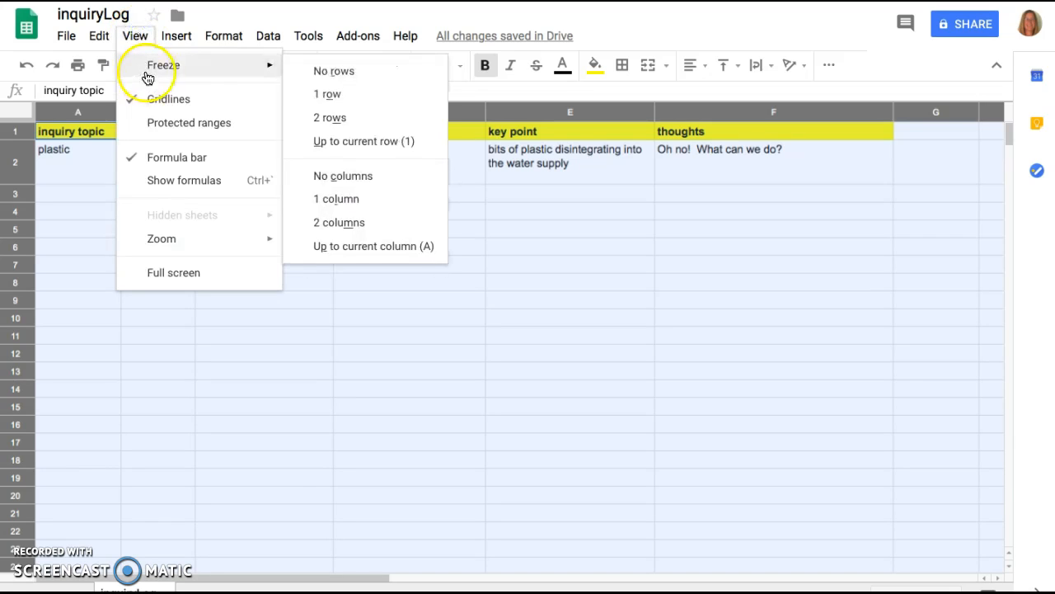
left_click(327, 94)
Move down through the rows of column A and back to cell A1 to check the frozen header row, and leave full screen.
left_click(67, 173)
key("Down")
key("Down")
key("Down")
key("Down")
key("Down")
key("Down")
key("Down")
key("Down")
key("Down")
key("Down")
key("Down")
key("Down")
key("Down")
key("Down")
key("Down")
key("Down")
key("Down")
key("Down")
key("Down")
key("Down")
key("Down")
key("Down")
key("Down")
key("Down")
key("Down")
key("Down")
key("Down")
key("Down")
key("Down")
key("Down")
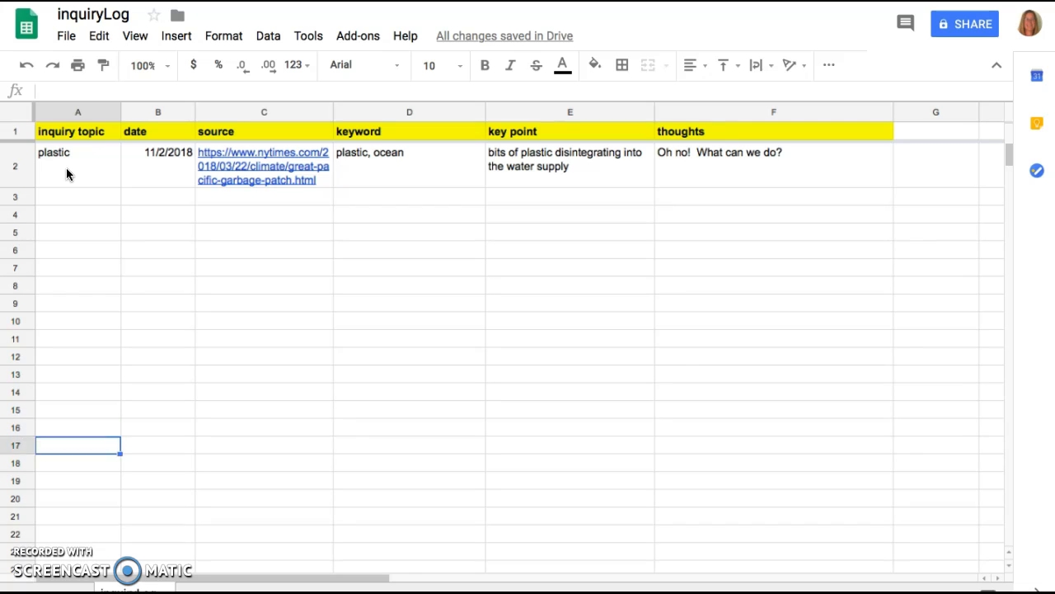
key("Up")
key("Up")
key("Up")
key("Up")
key("Up")
key("Up")
key("Up")
key("Up")
key("Up")
key("Up")
key("Up")
key("Up")
key("Up")
key("Up")
key("Up")
key("Up")
key("Up")
key("Up")
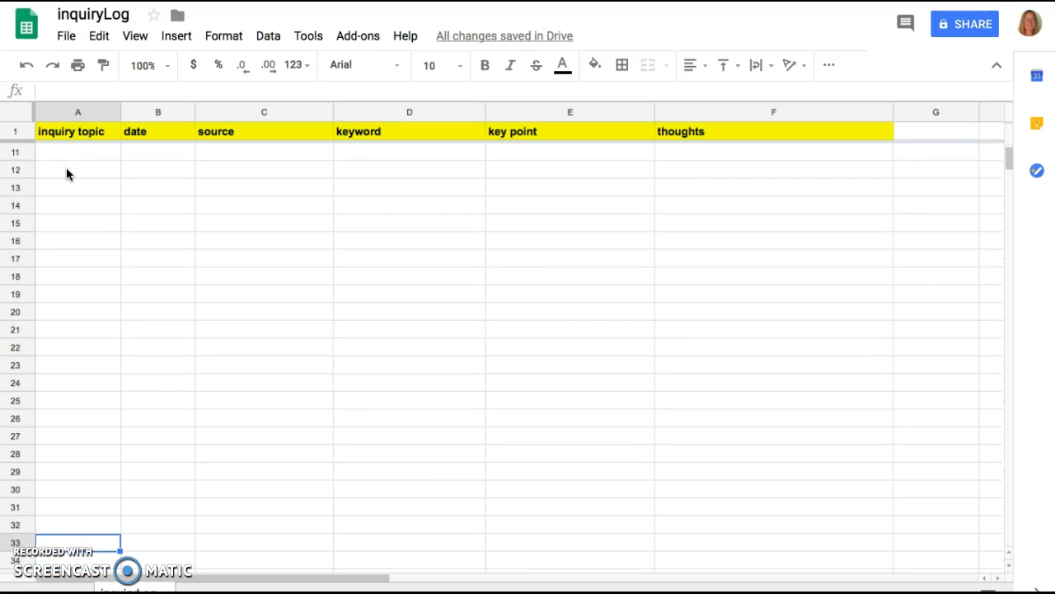
key("Up")
key("Up")
key("Up")
key("Up")
key("Up")
key("Up")
key("Up")
key("Up")
key("Up")
key("Up")
key("Up")
key("Up")
key("Up")
key("Up")
key("Up")
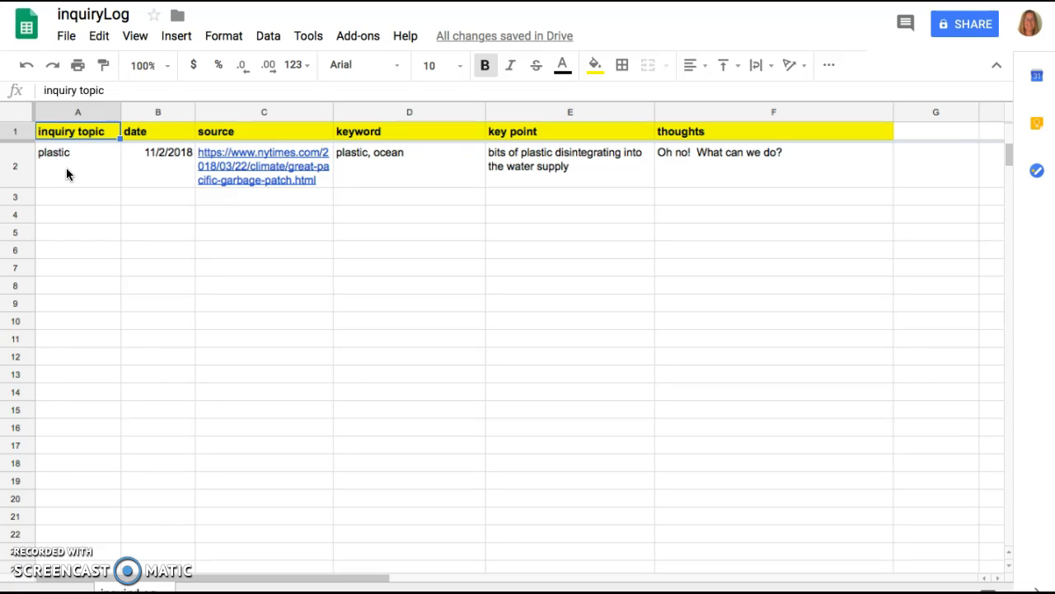
key("Escape")
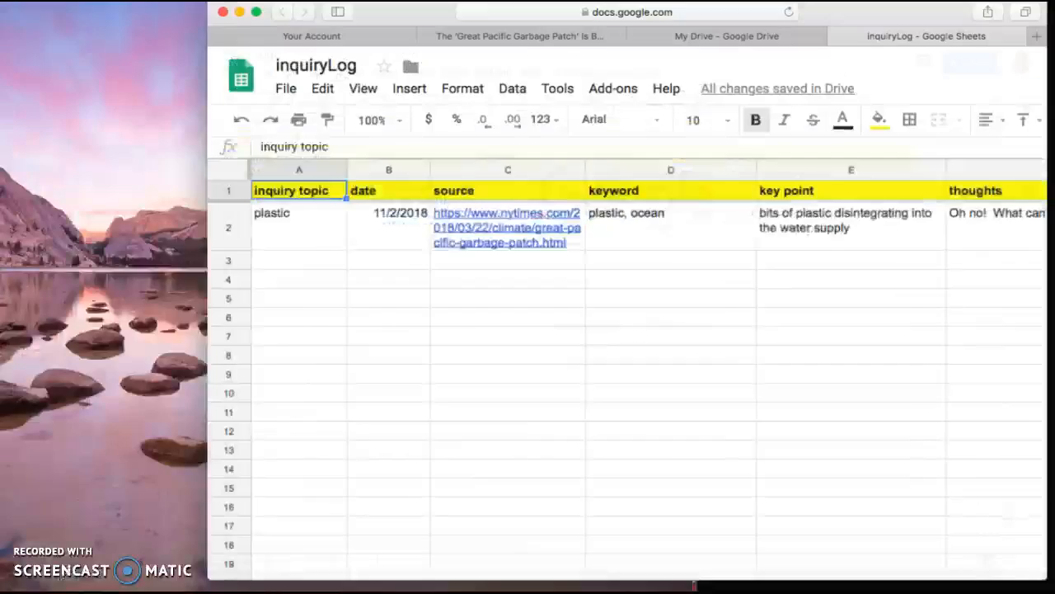